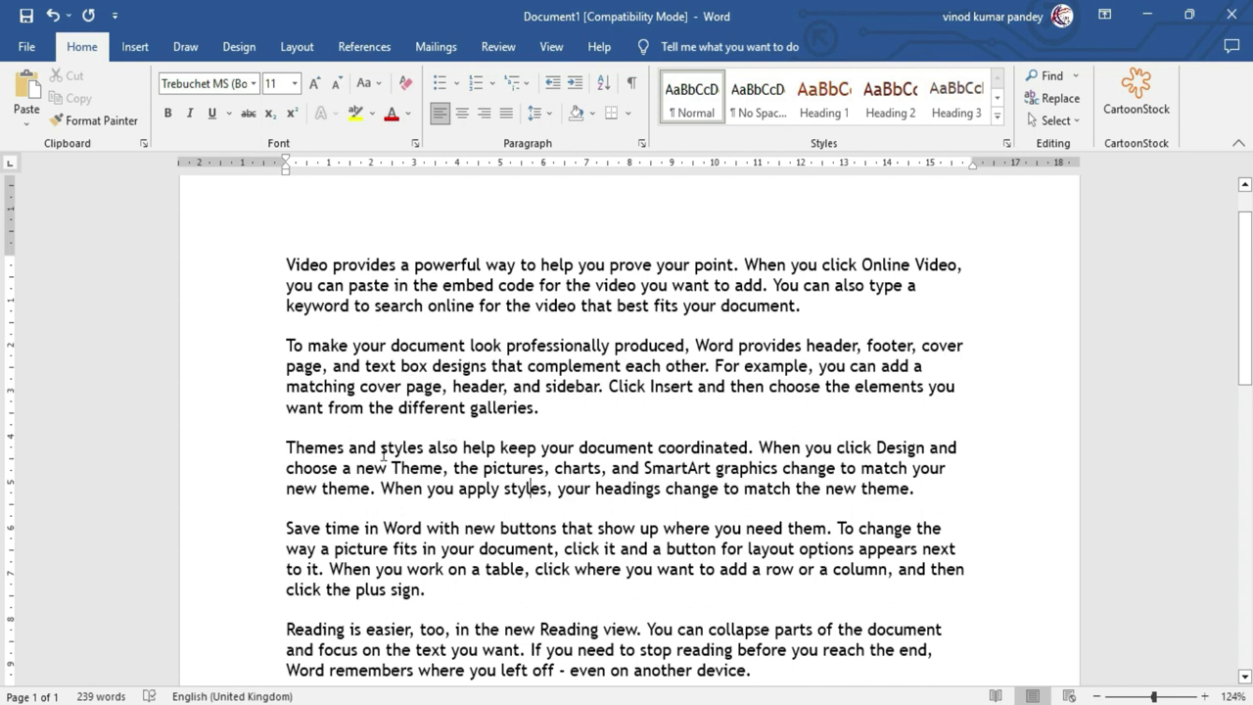
Select 'styles' in the third paragraph and add the comment 'He always wearing the latest styles'.
click(396, 448)
double_click(396, 447)
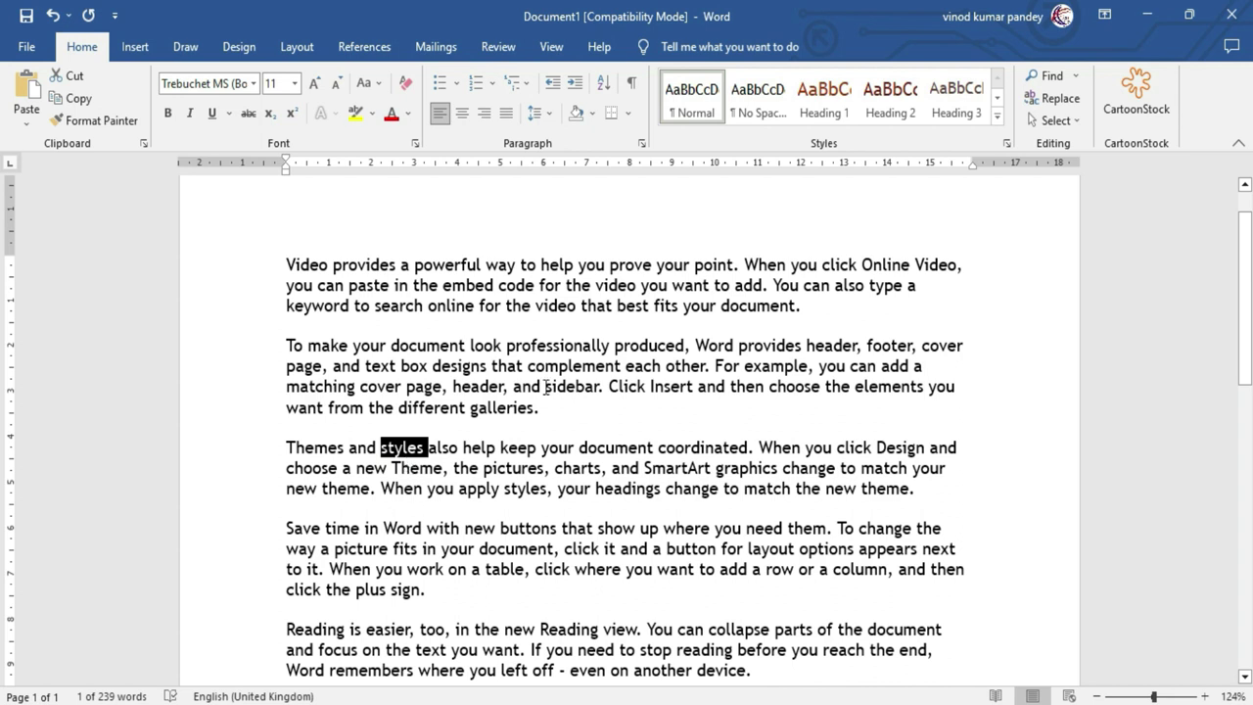
click(508, 47)
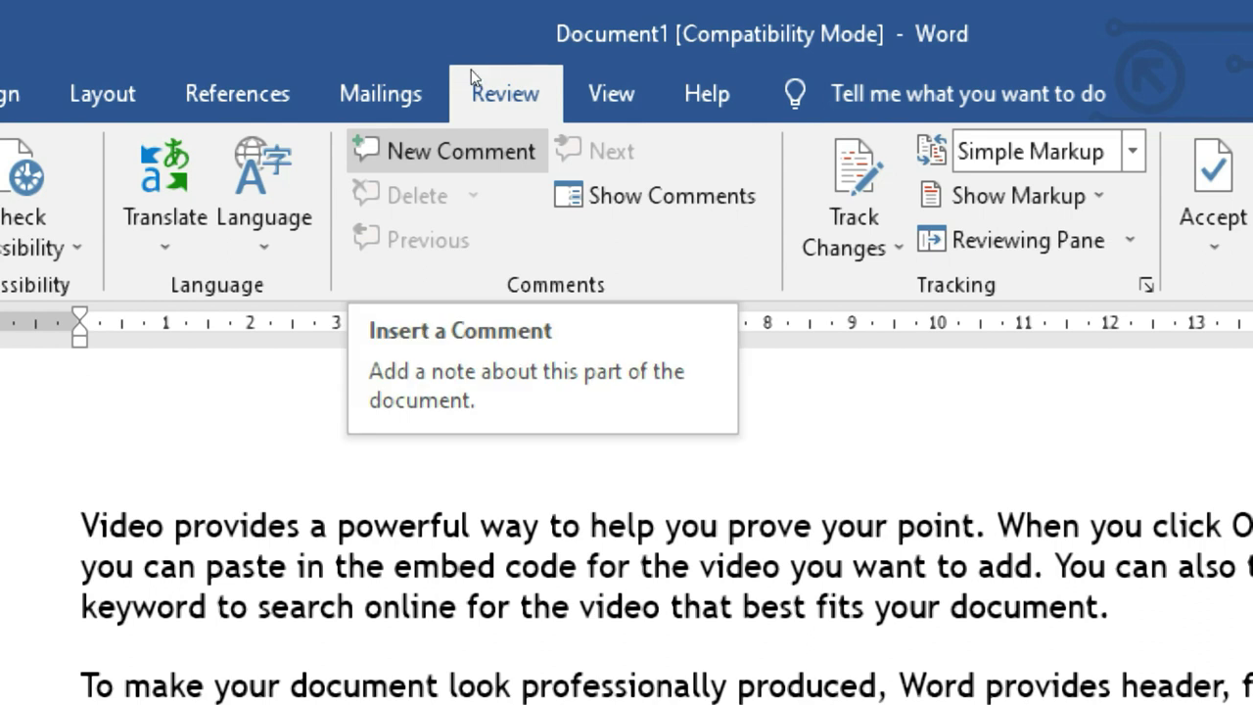
key(ctrl+alt+m)
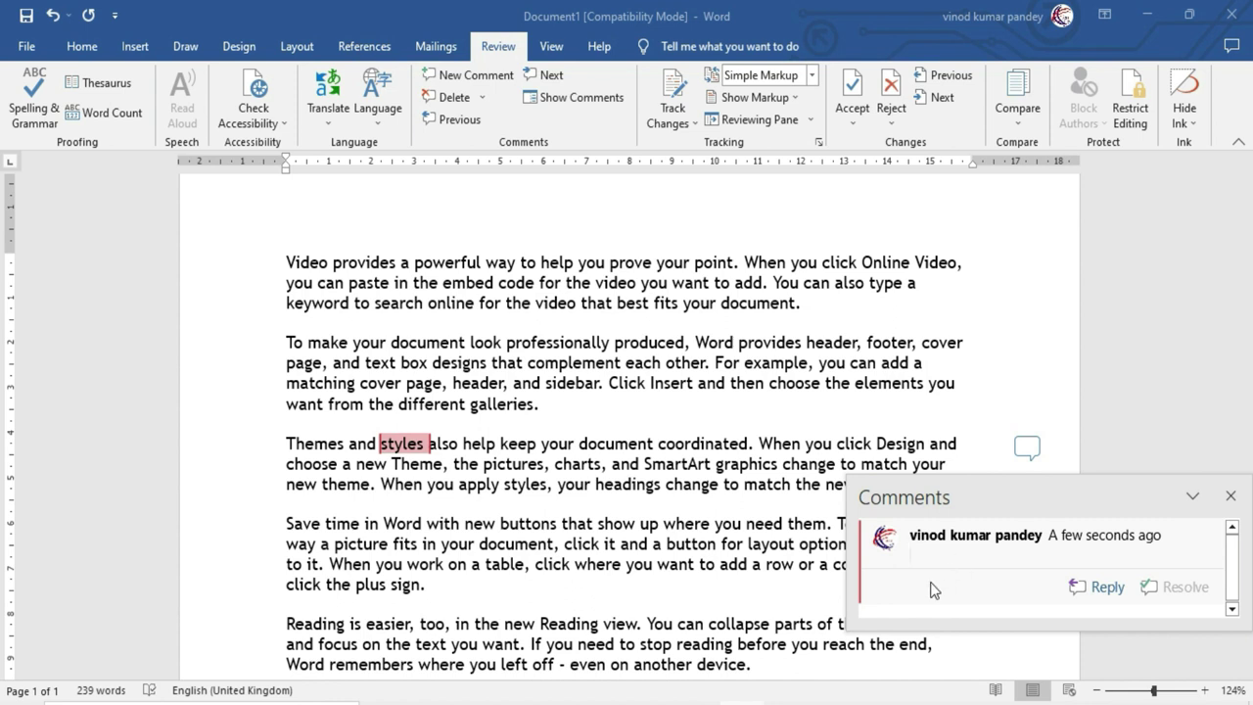
text(He always wearing the latest styles)
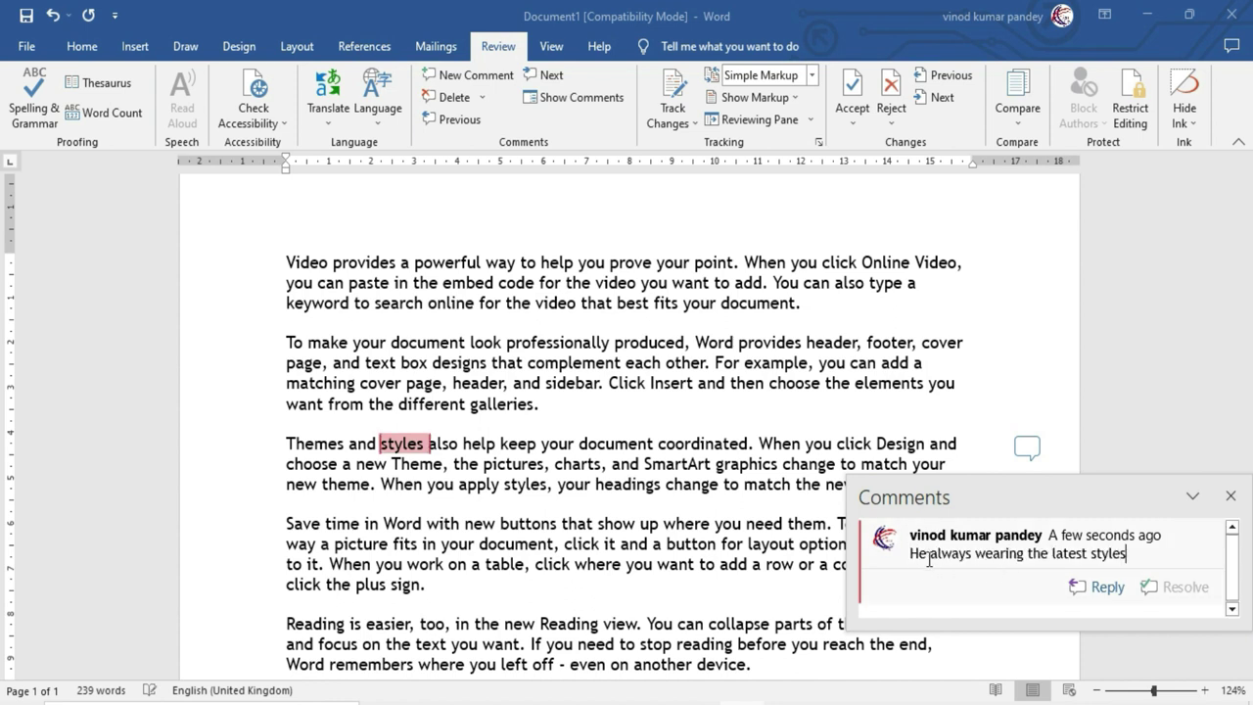
click(1230, 497)
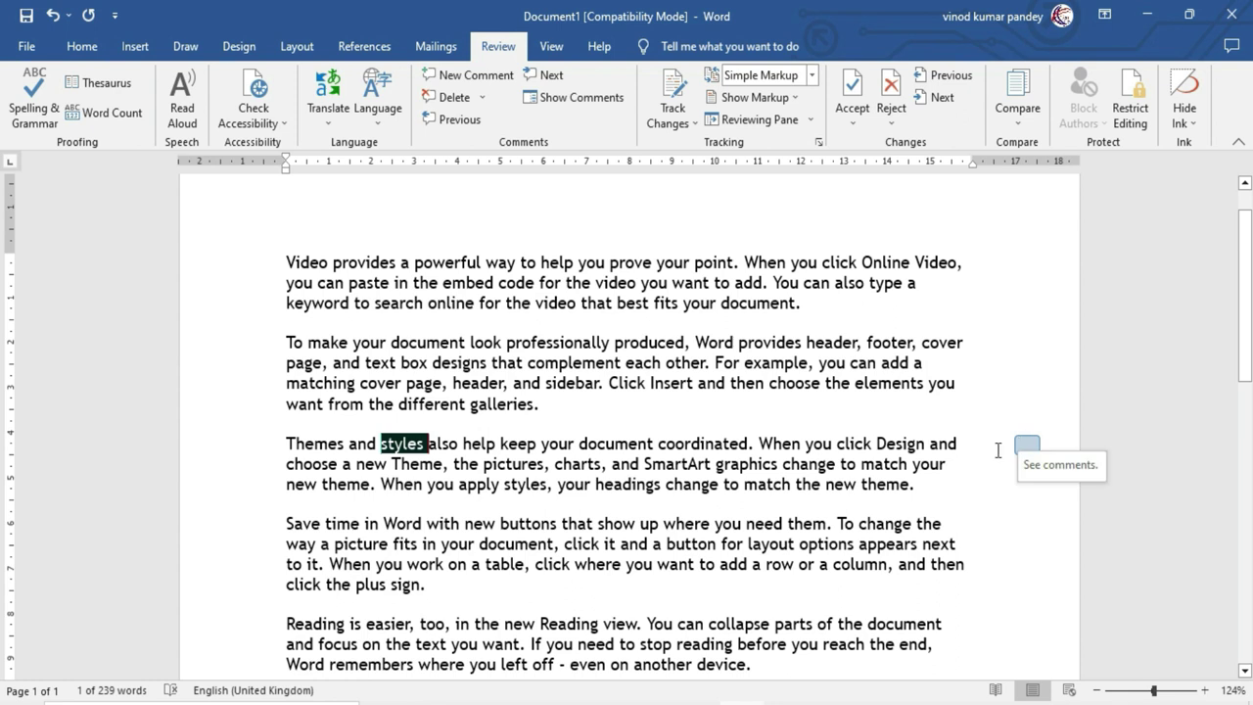
Select 'Reading' in the last paragraph and add the comment 'you need to take a reading'.
click(1013, 517)
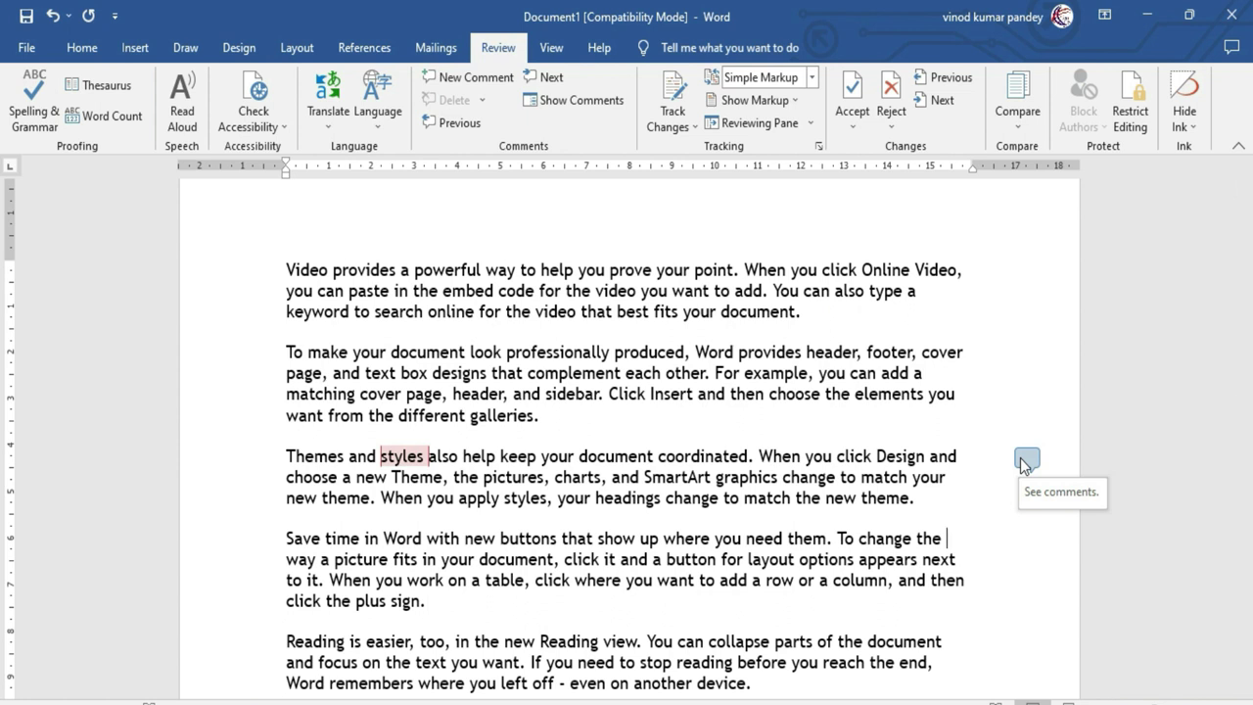
scroll(689, 524, down, 1)
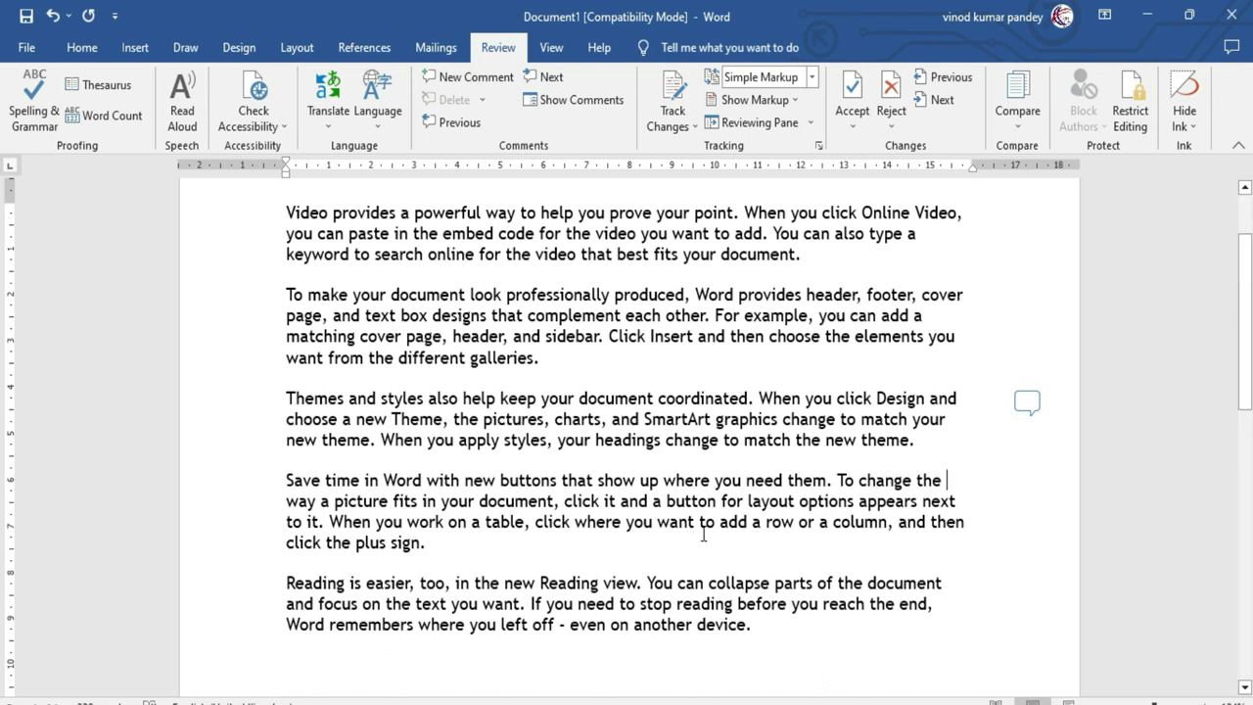
double_click(567, 582)
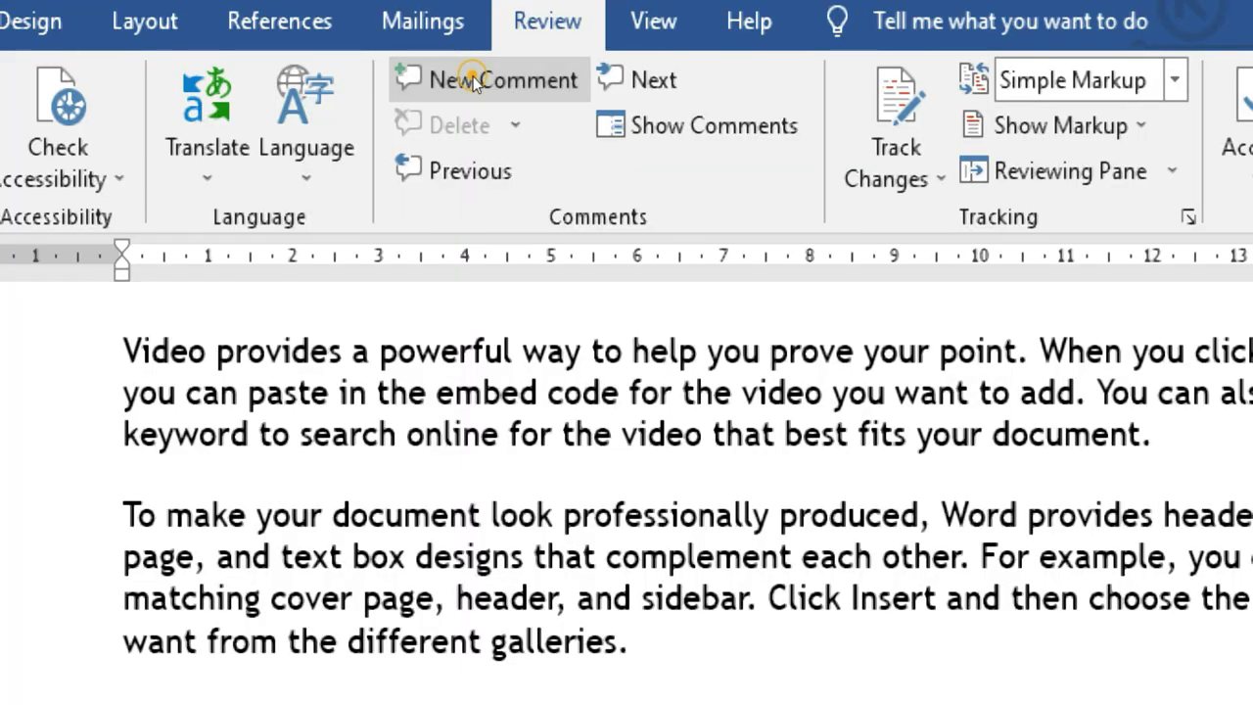
click(473, 81)
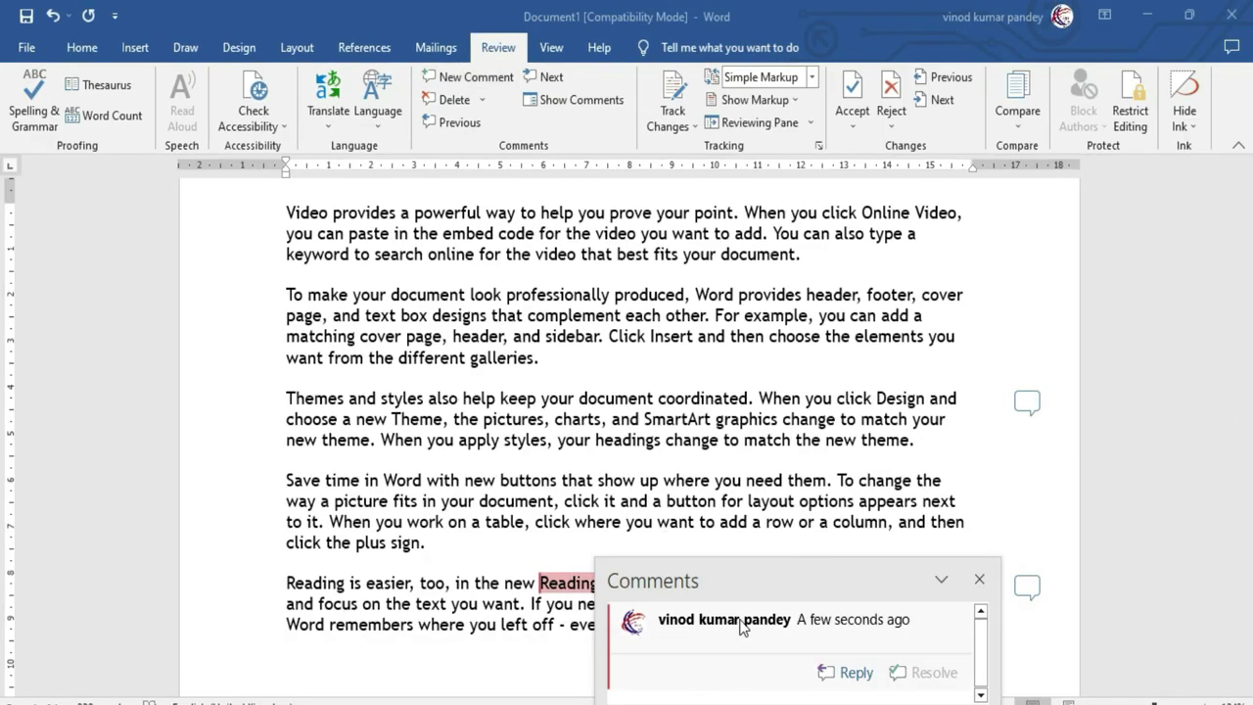
mouse_move(803, 641)
text(you need to take a reading)
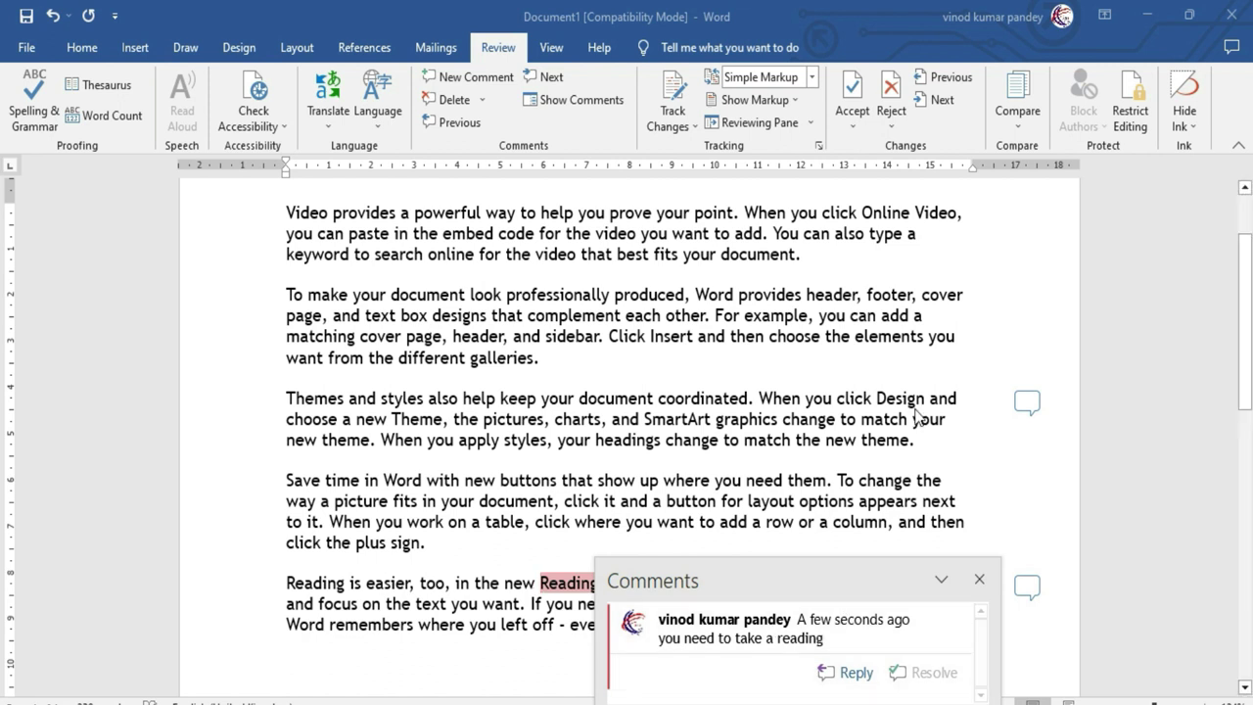
click(979, 583)
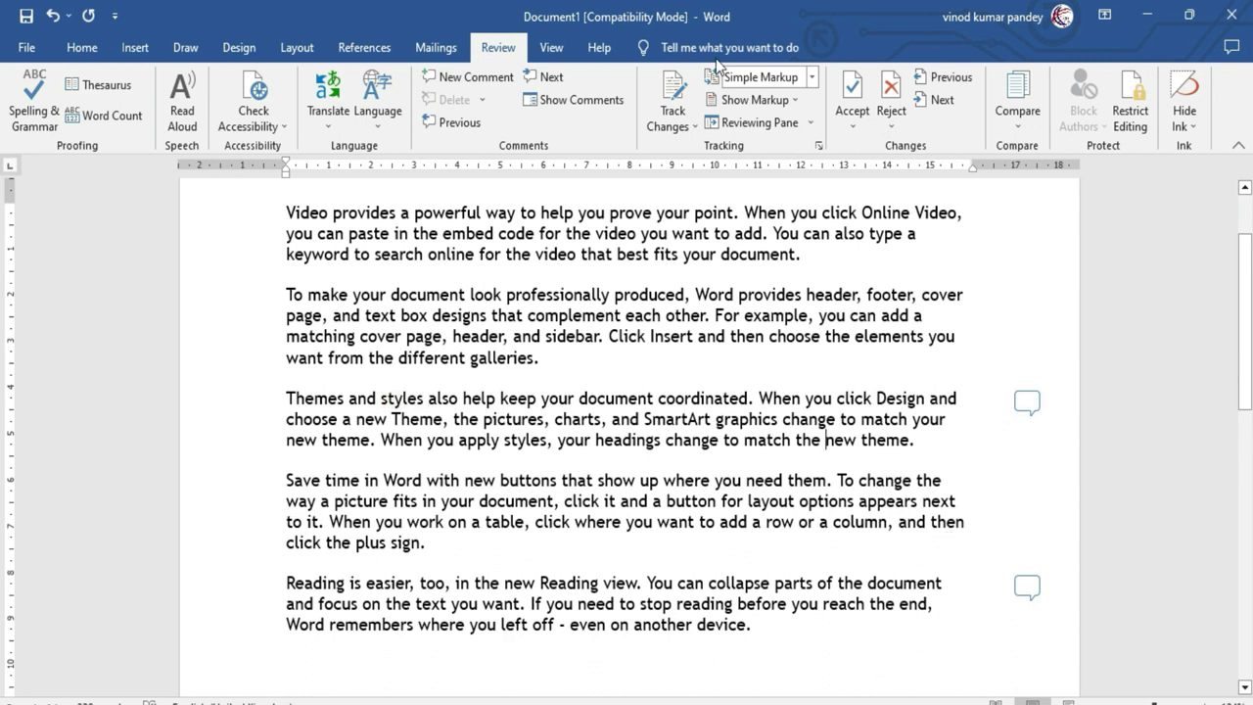
Show all comments beside the text, then move from the styles comment to the Reading comment.
click(489, 47)
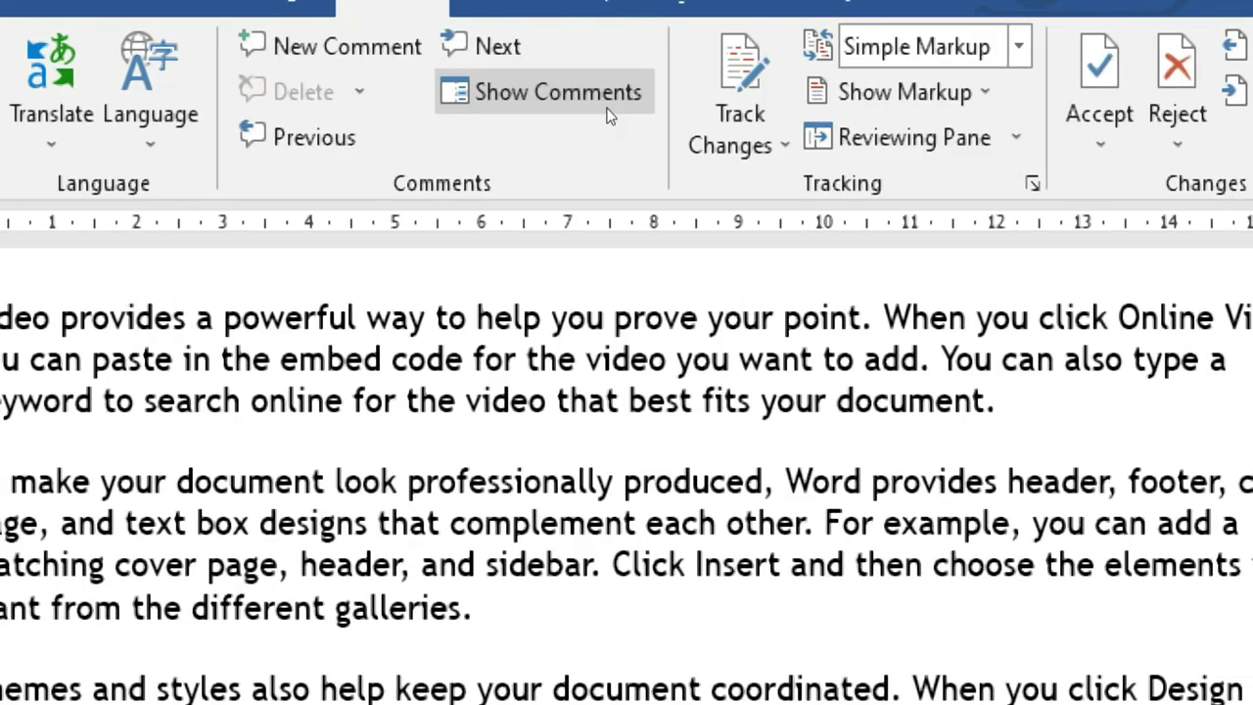
click(606, 114)
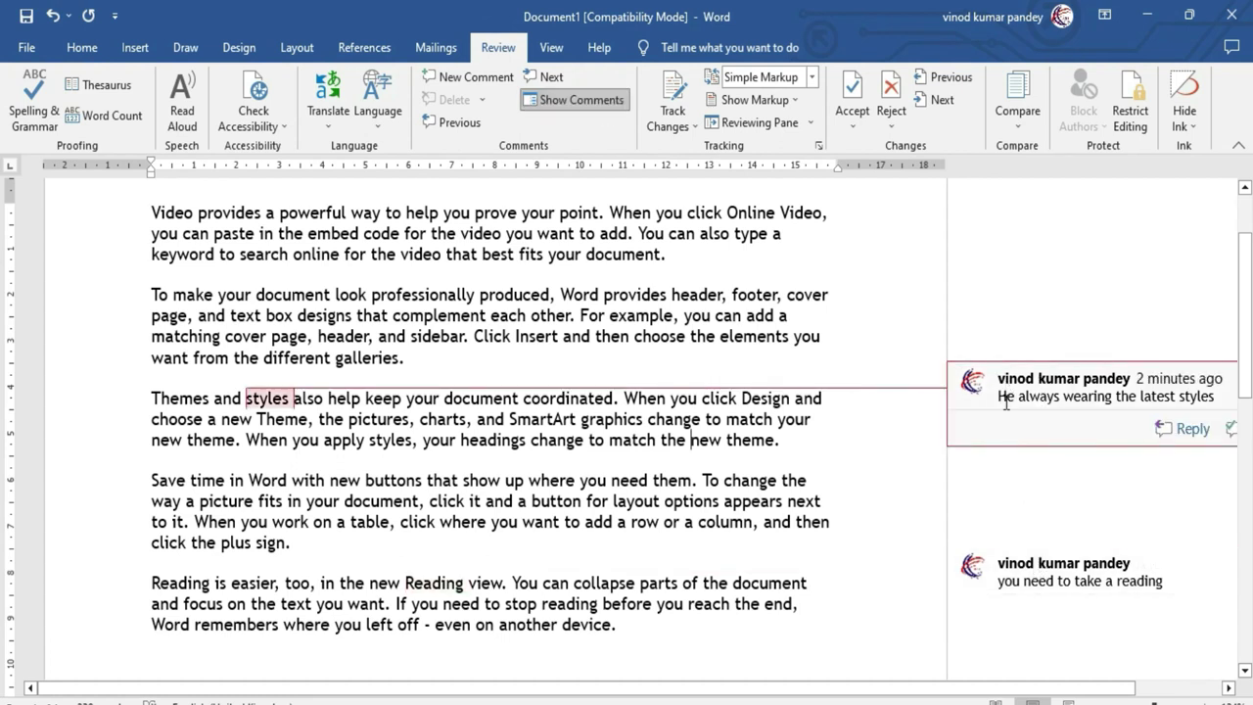
mouse_move(1086, 573)
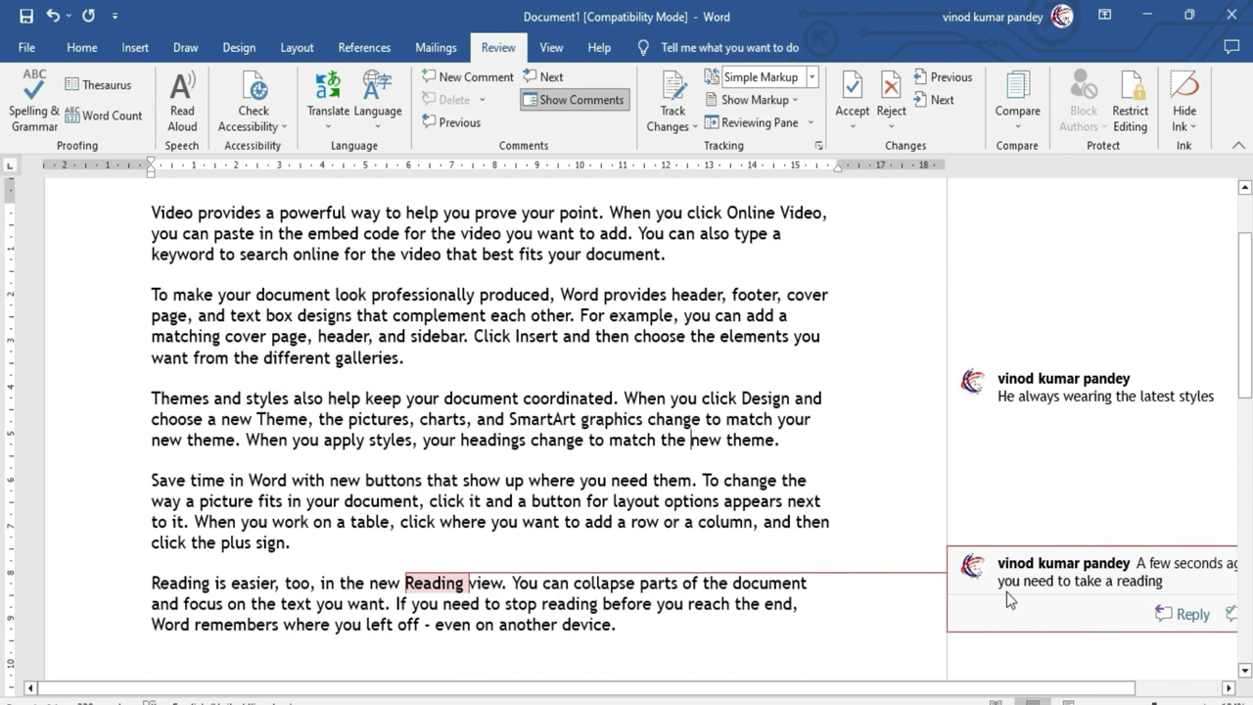
click(1052, 389)
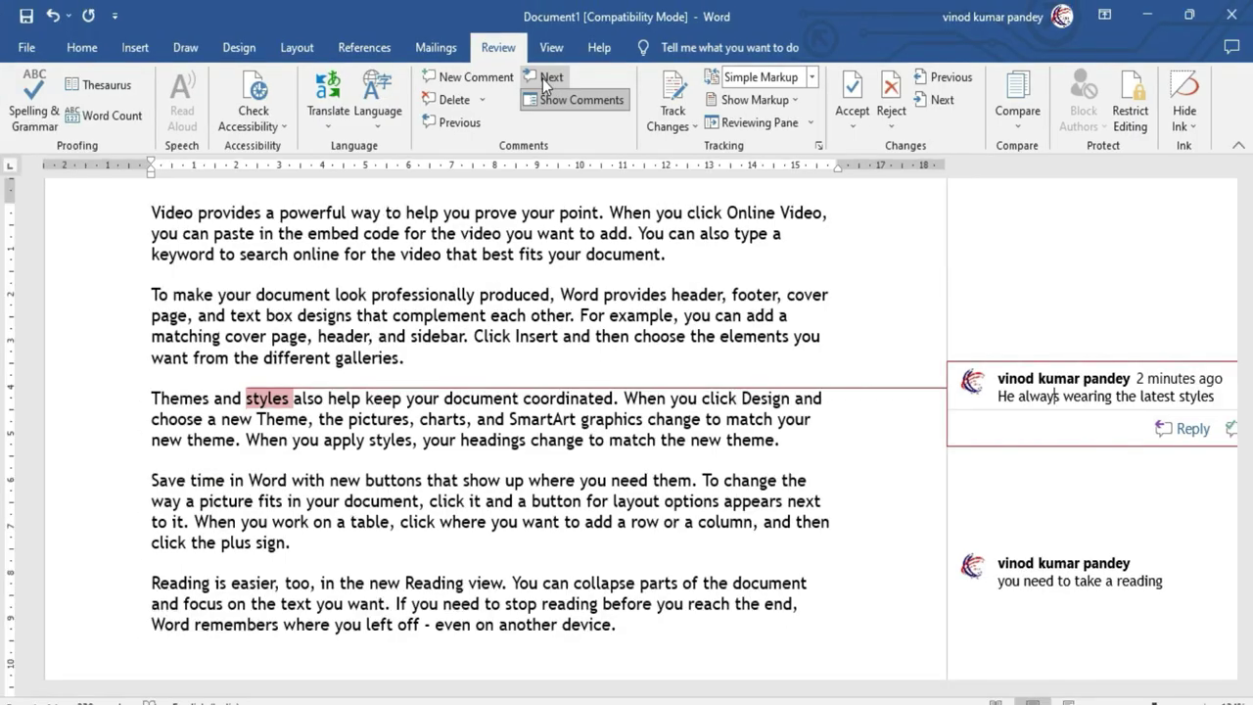
click(545, 80)
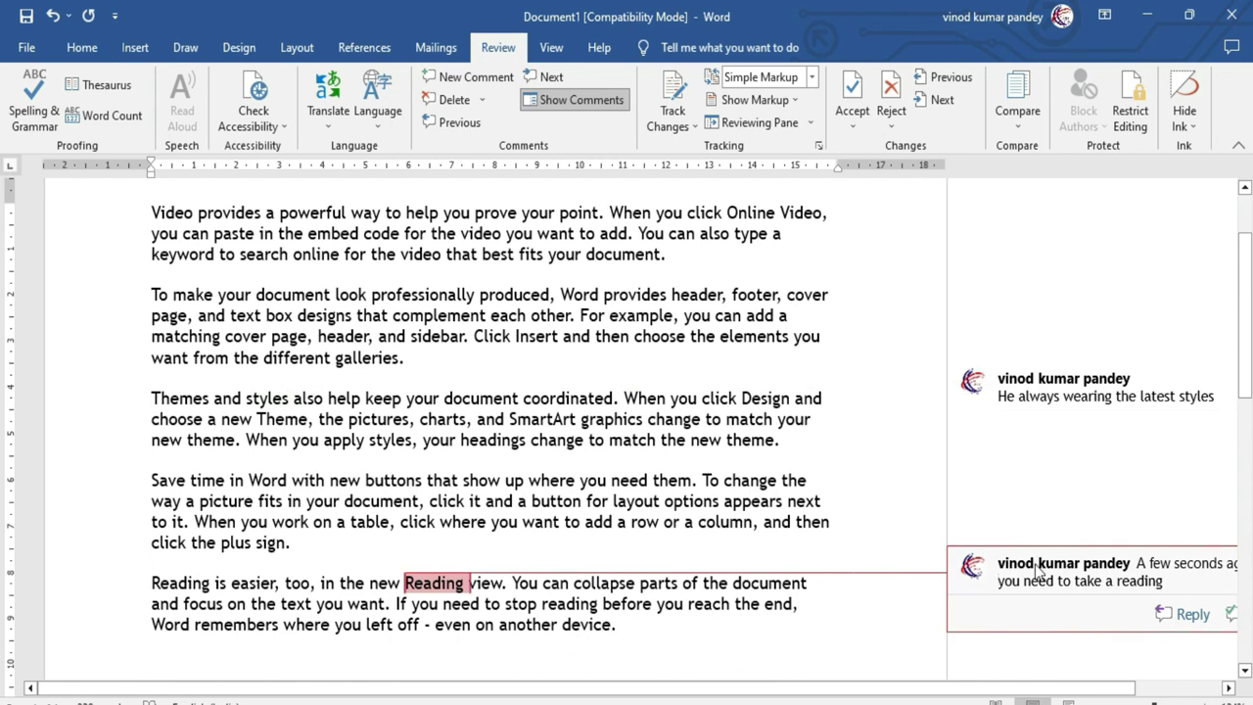
mouse_move(1086, 391)
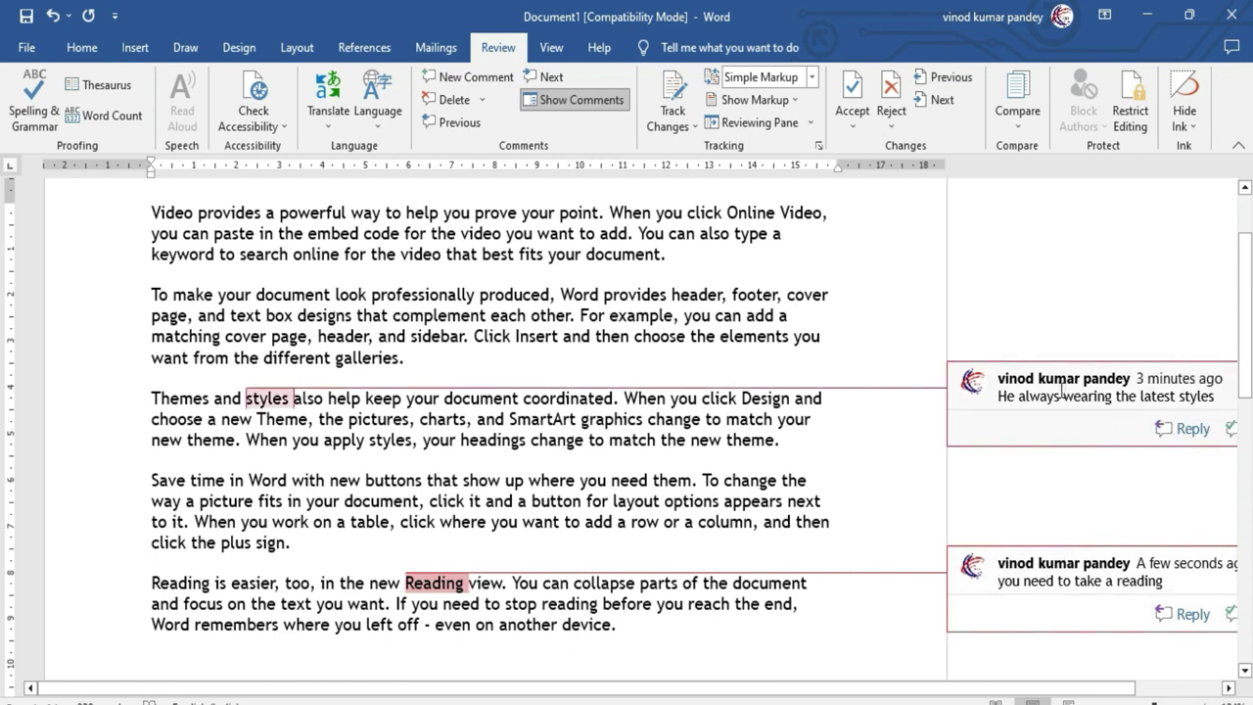
Delete the styles comment, keeping only the Reading comment, and hide comments beside the text.
click(453, 124)
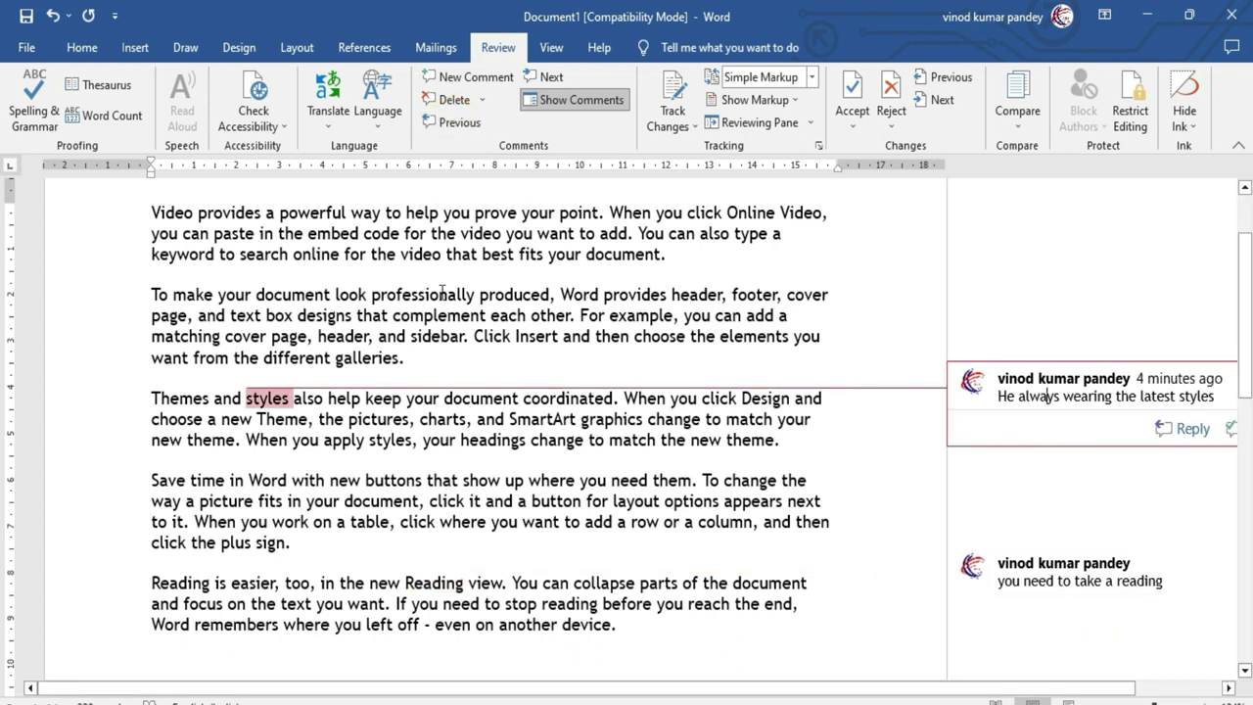
click(450, 99)
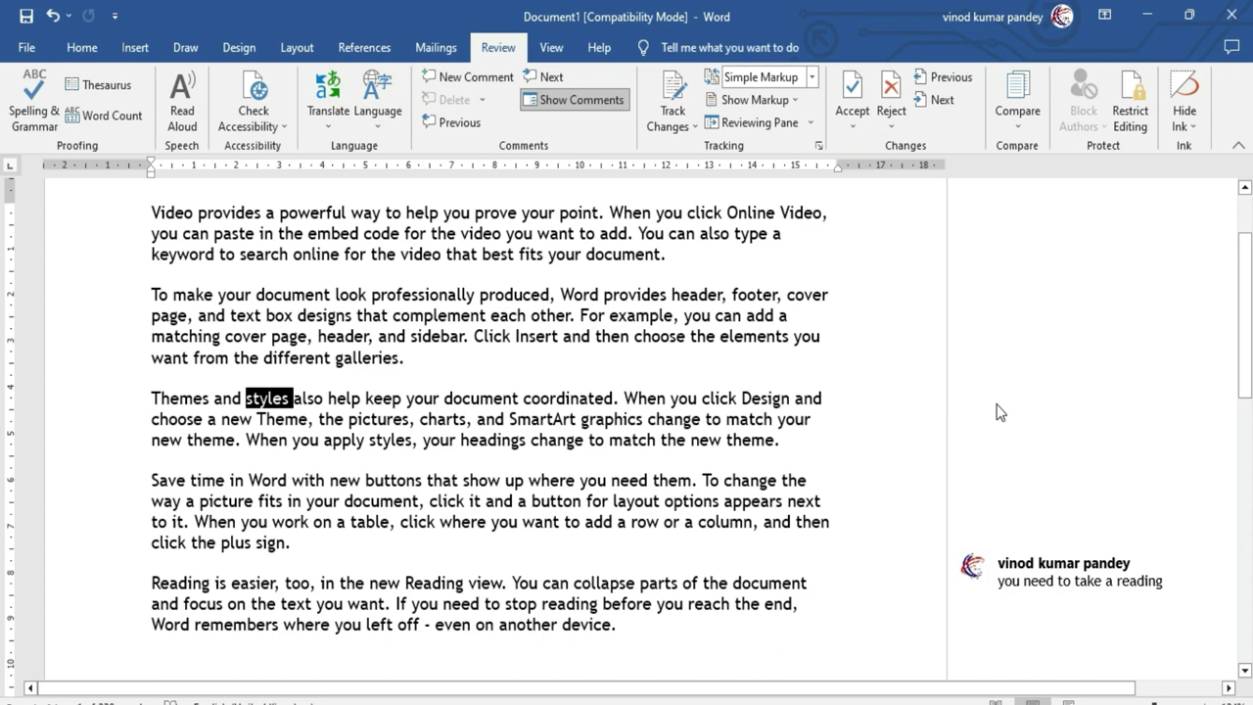
click(421, 411)
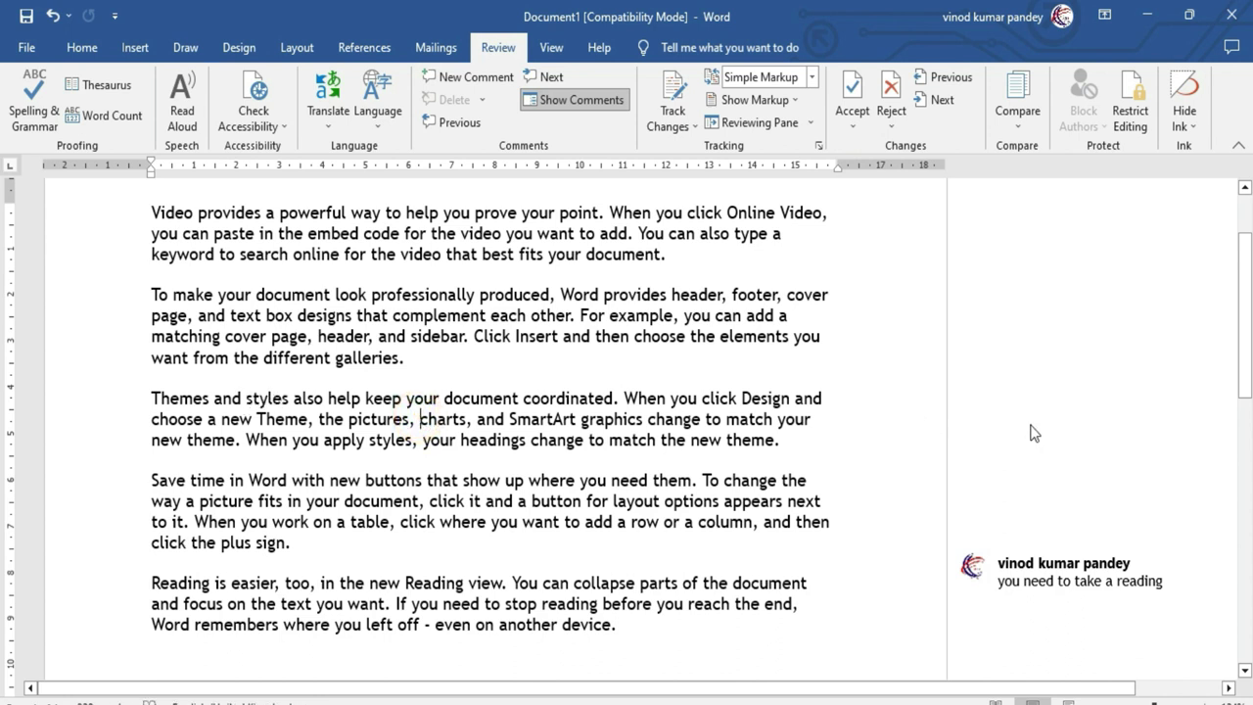
click(1040, 575)
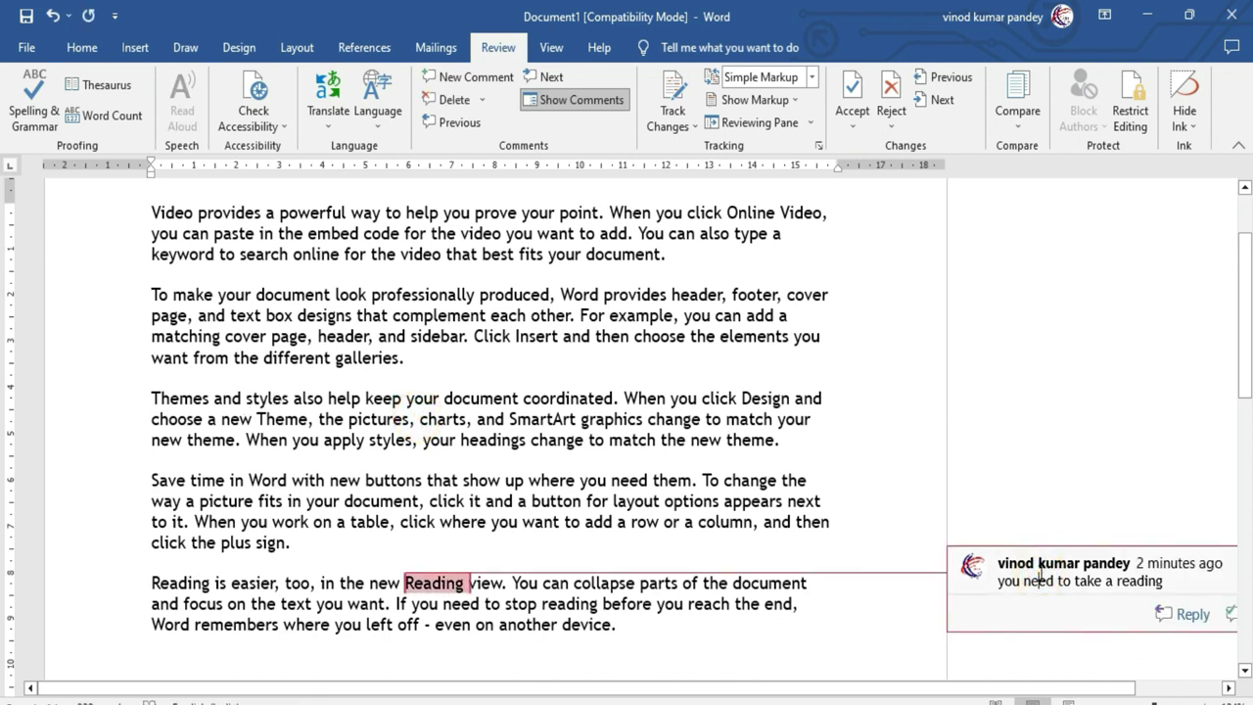
click(554, 103)
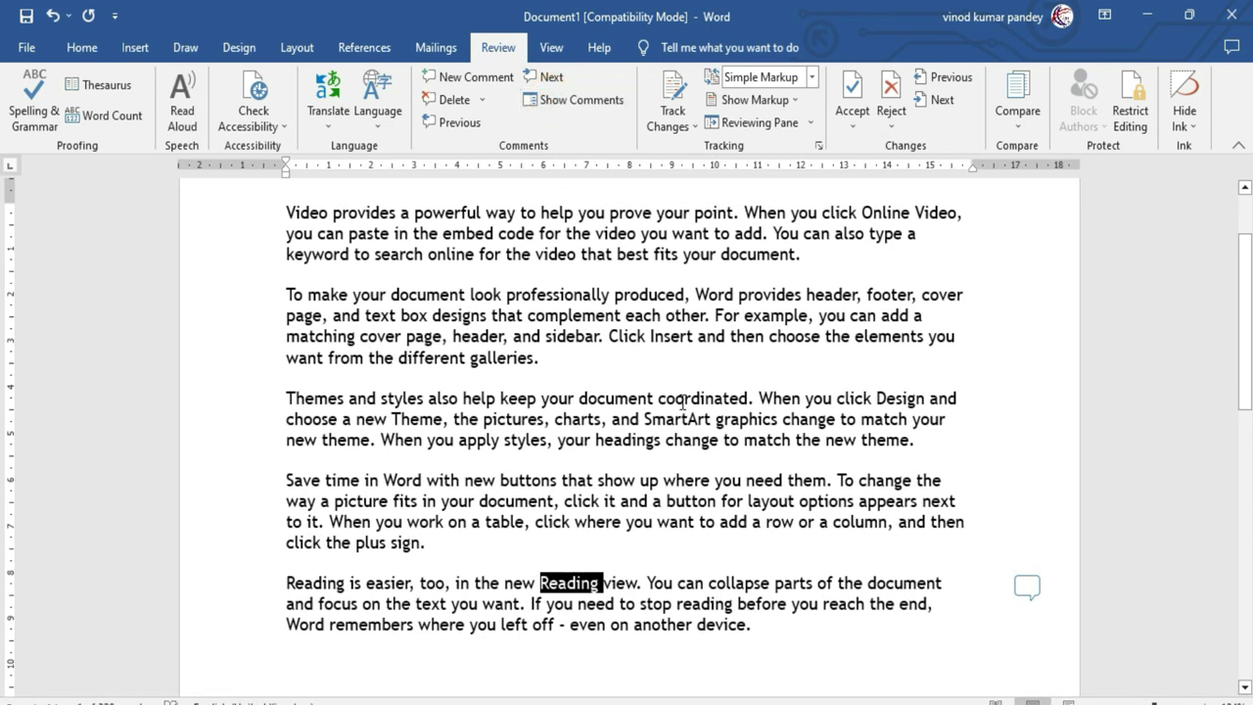
Open the Reading comment on its own, close and reopen it, then resize its comment window.
scroll(1028, 590, down, 1)
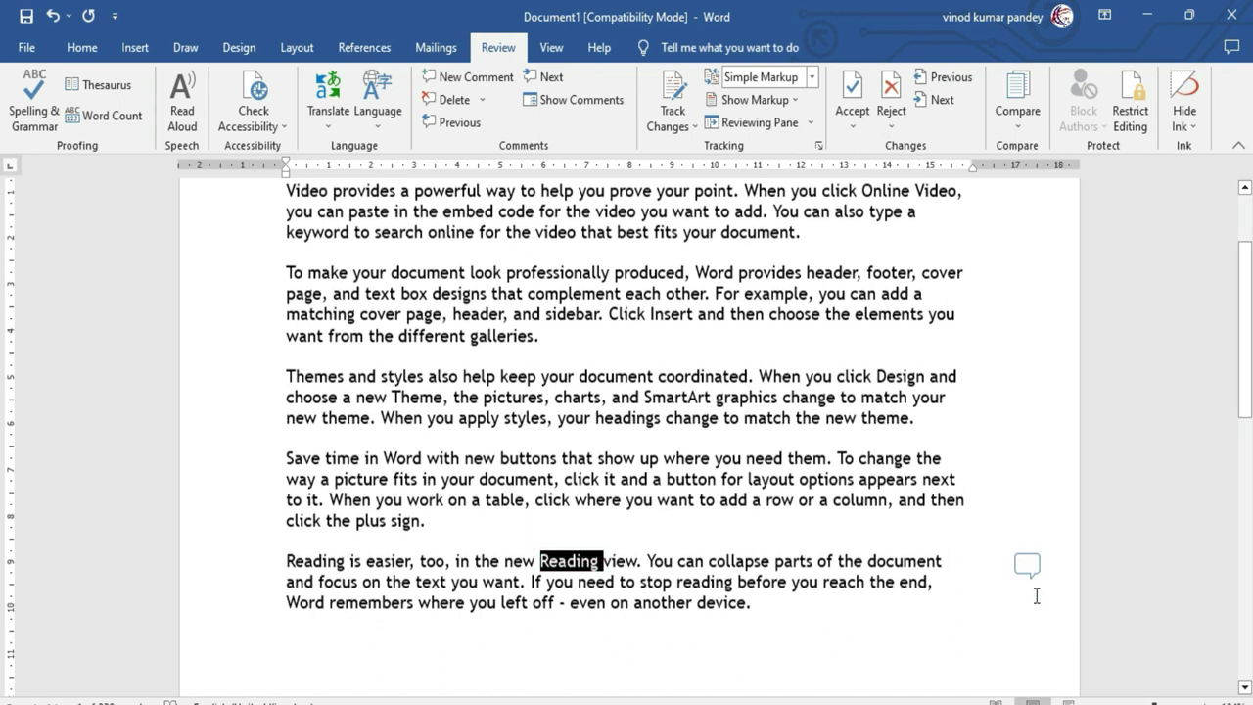
scroll(1029, 548, down, 2)
click(1025, 479)
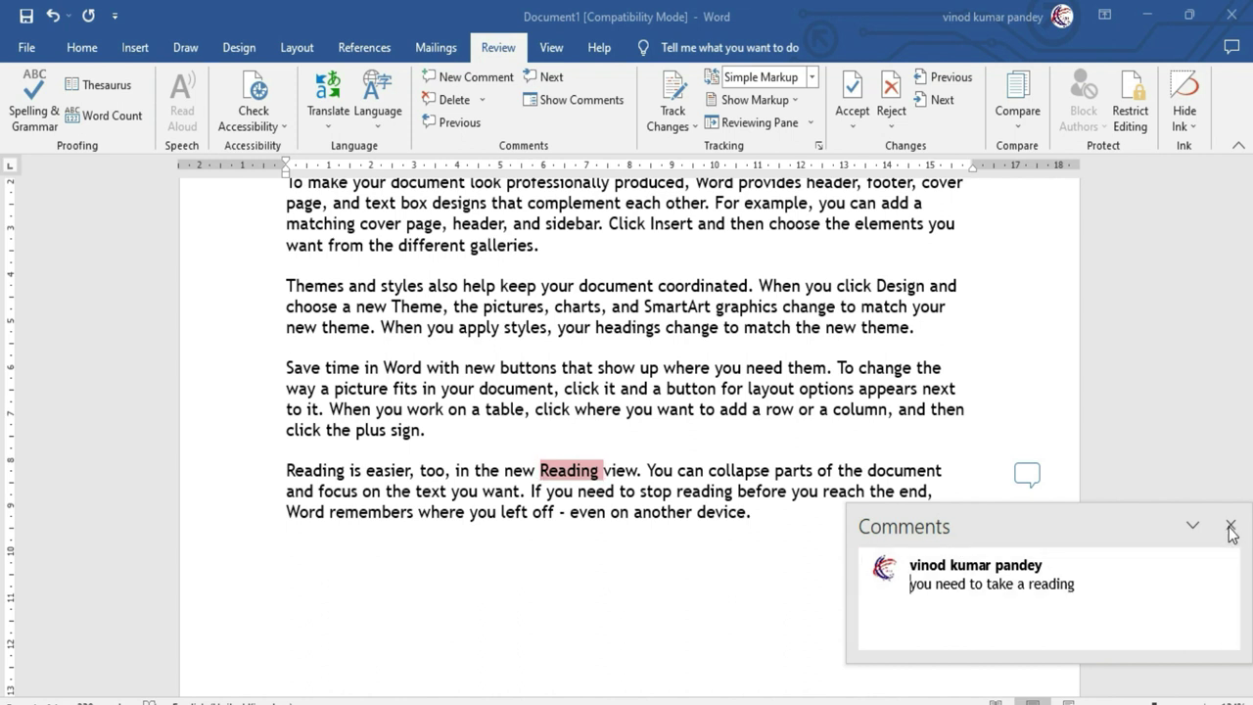
click(1231, 530)
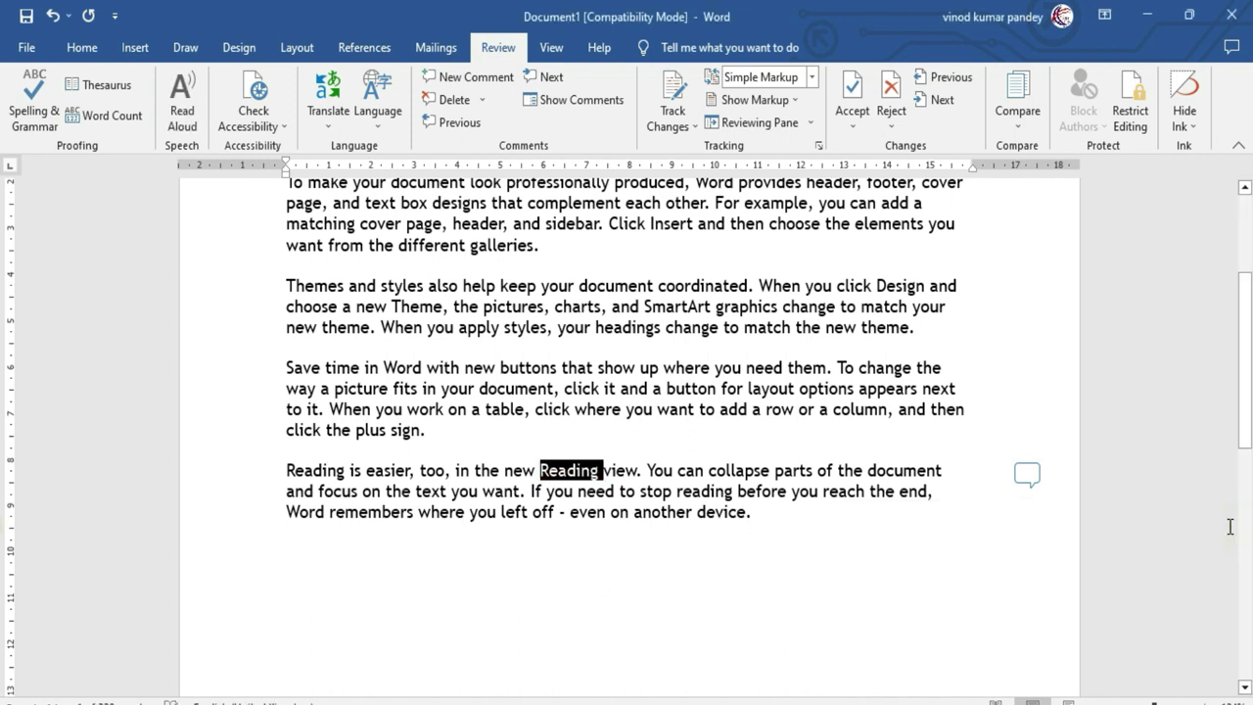
click(1024, 479)
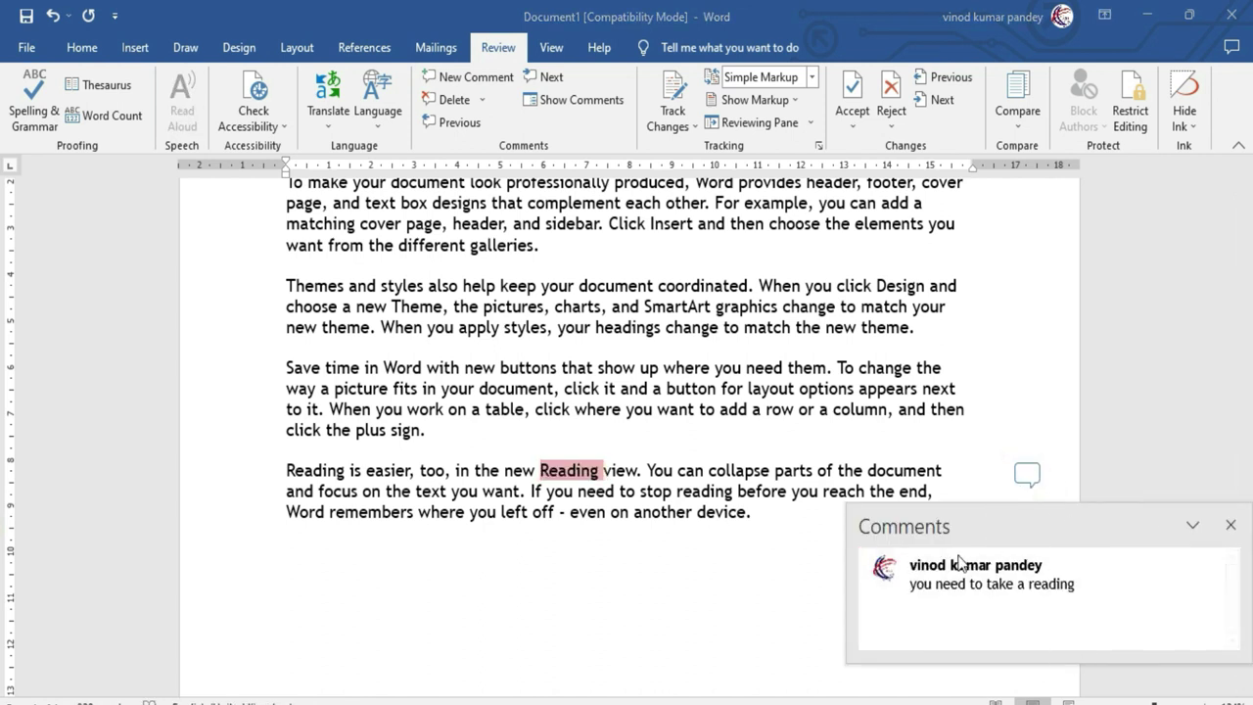
click(1191, 525)
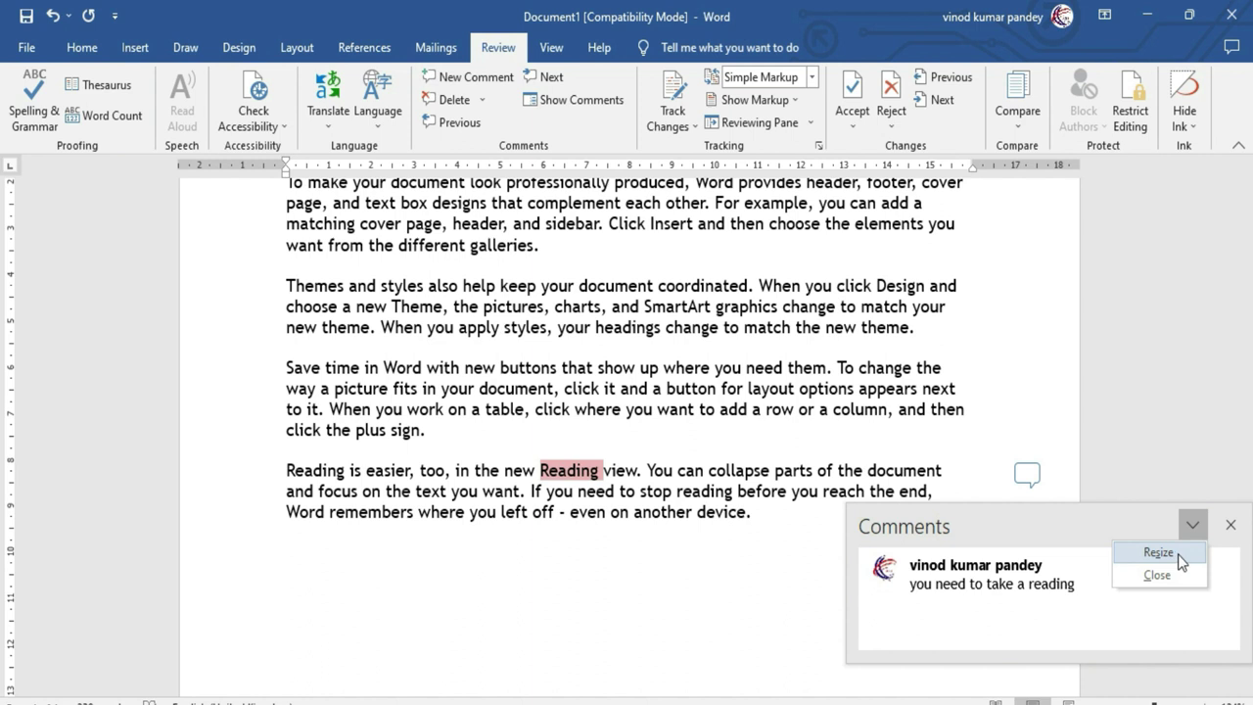
click(1179, 555)
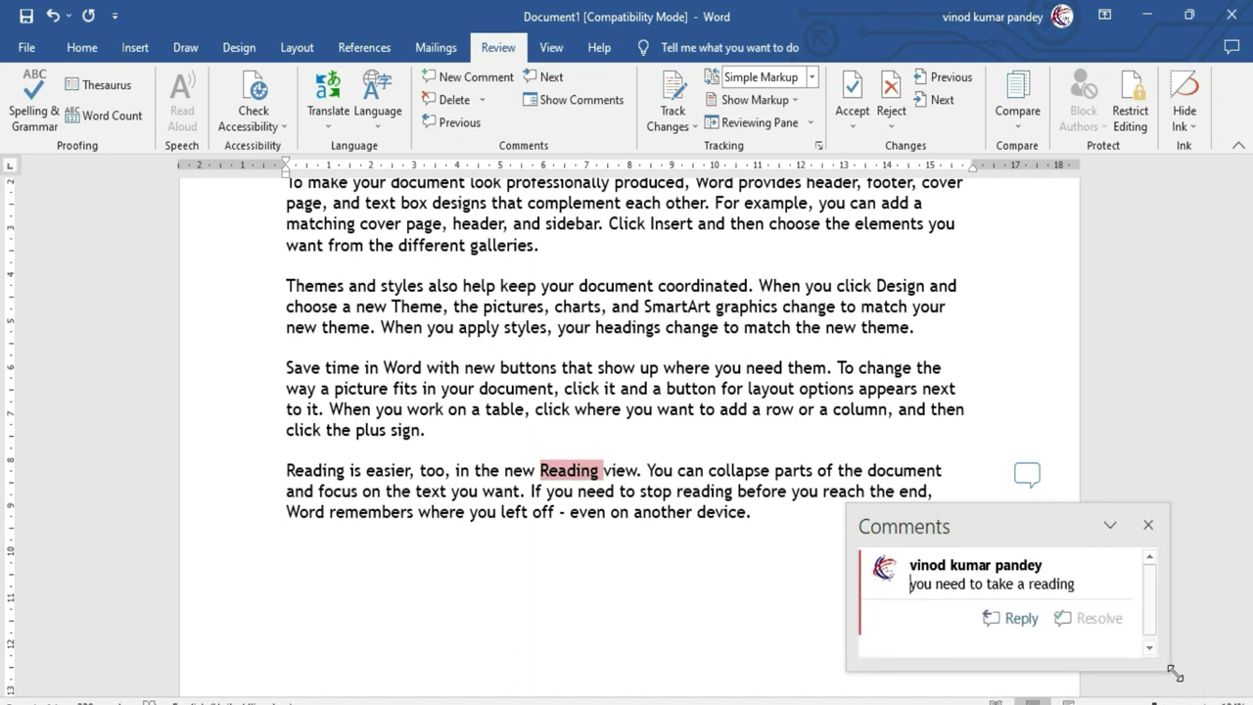
click(1132, 526)
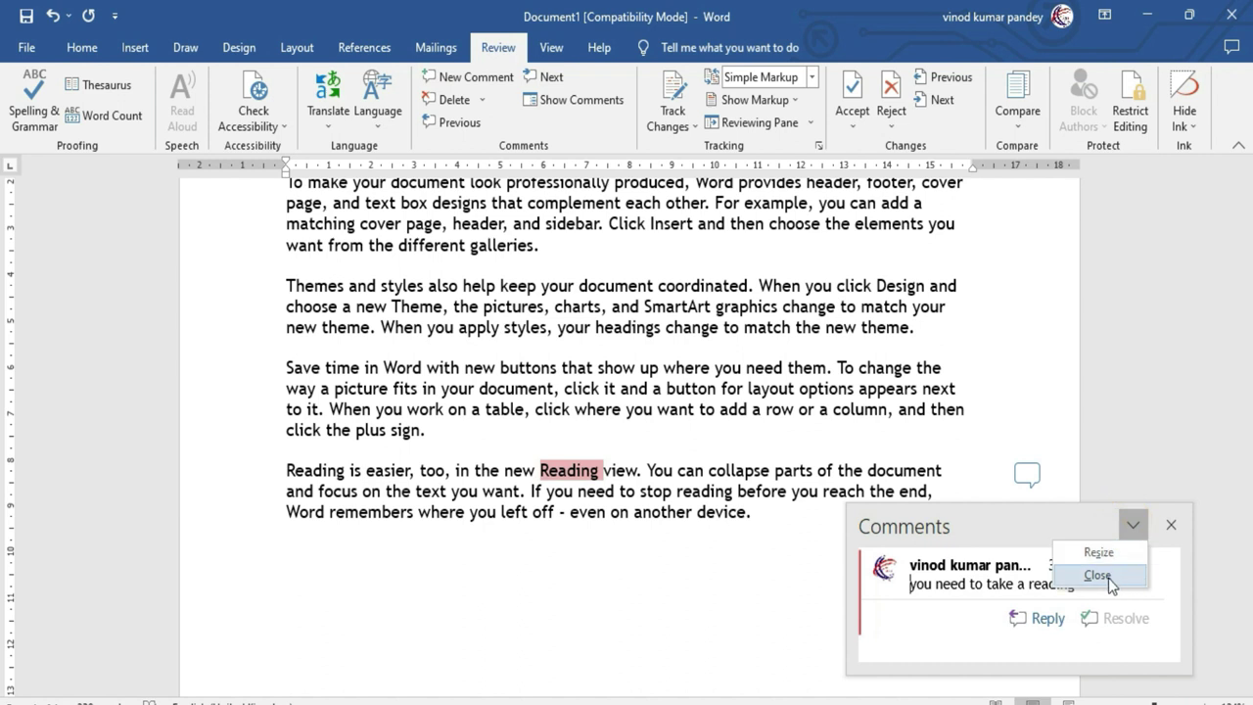